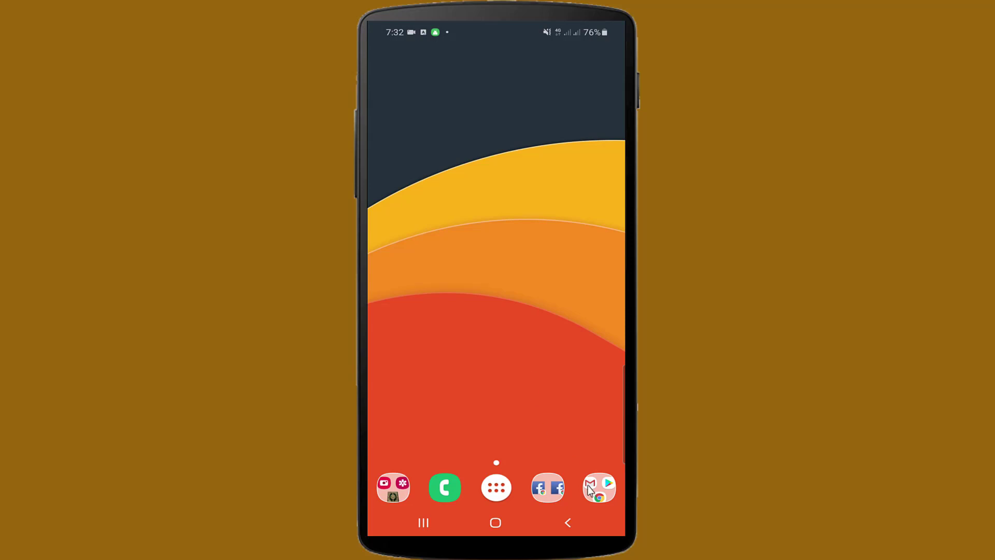
In the Gmail app, select two Buzzsprout conversations and a Reddit conversation, then return home
left_click(600, 493)
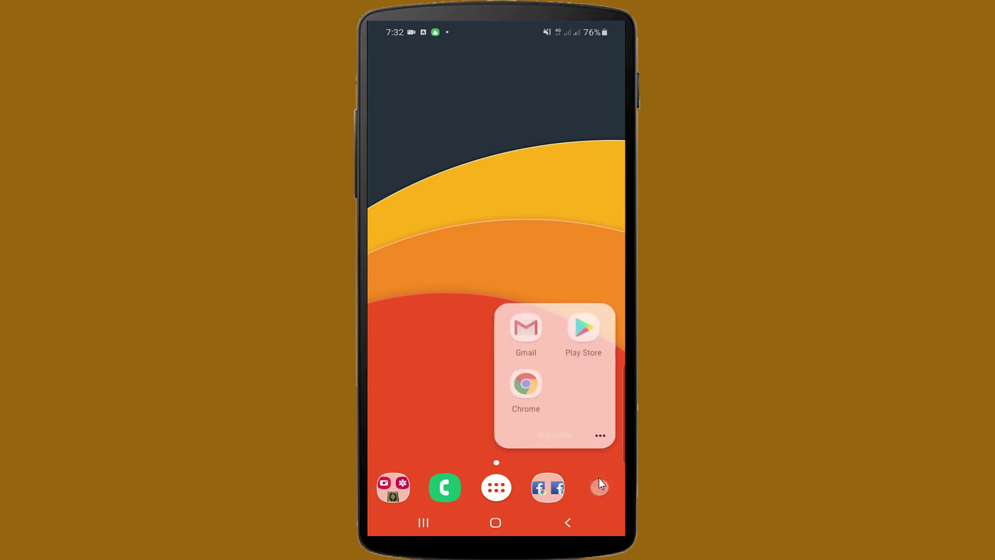
left_click(534, 335)
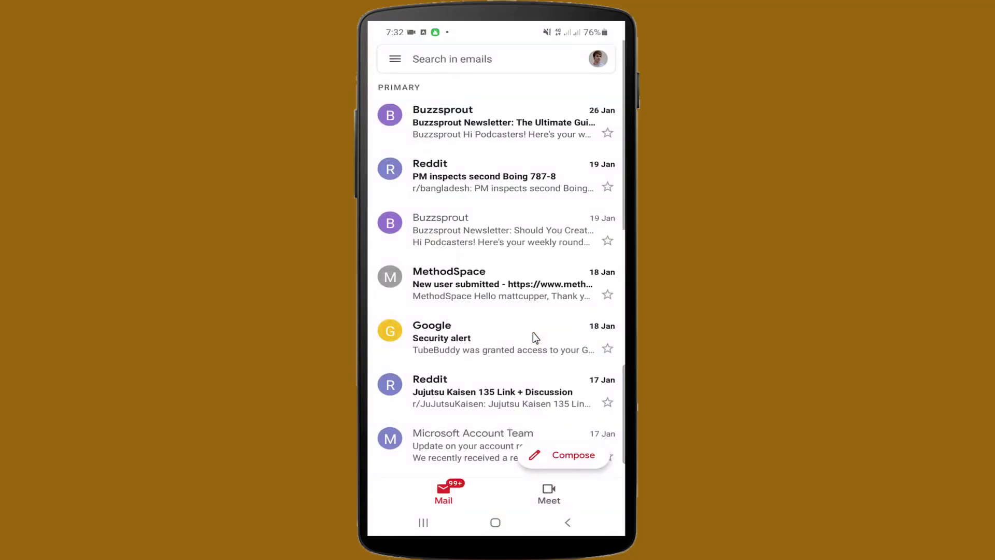
left_click(483, 126)
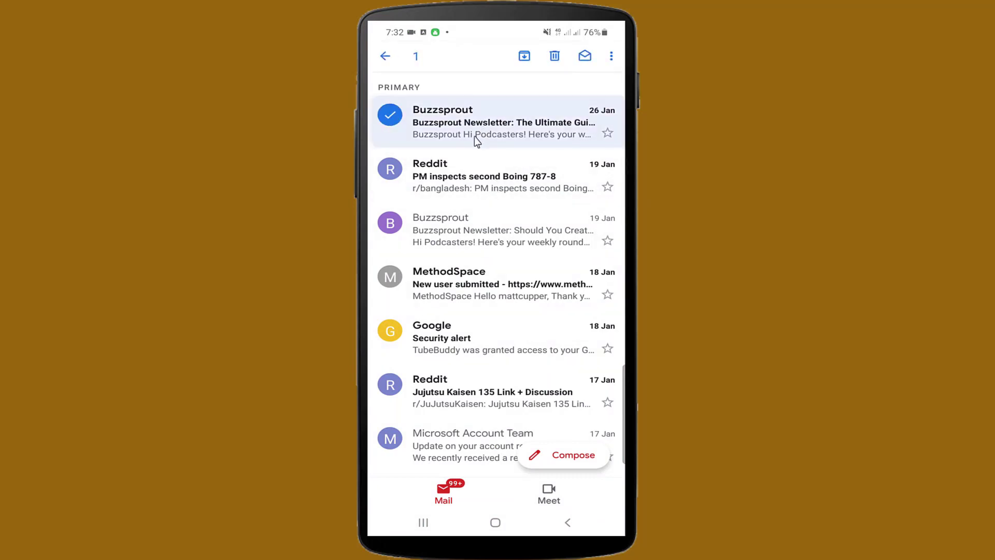
left_click(431, 178)
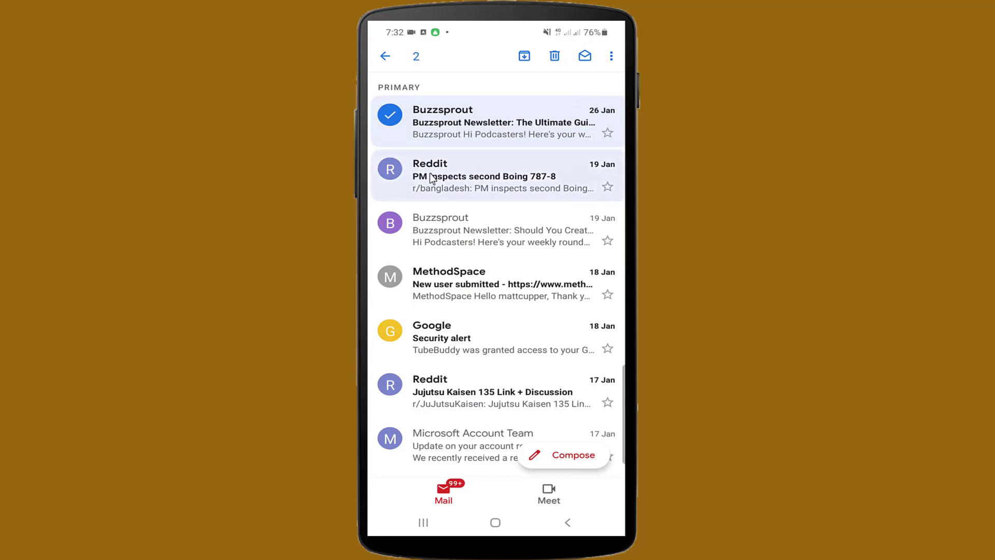
left_click(390, 224)
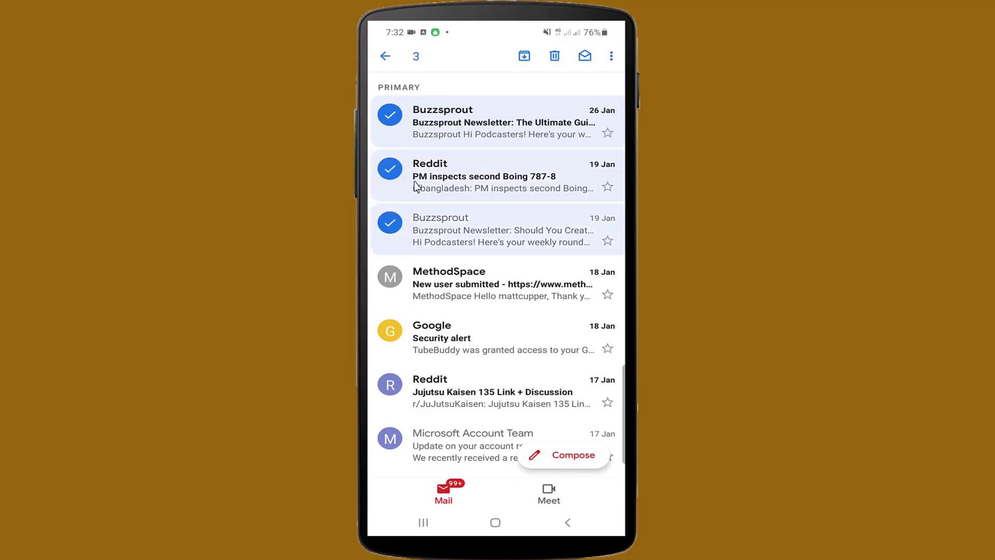
left_click(495, 522)
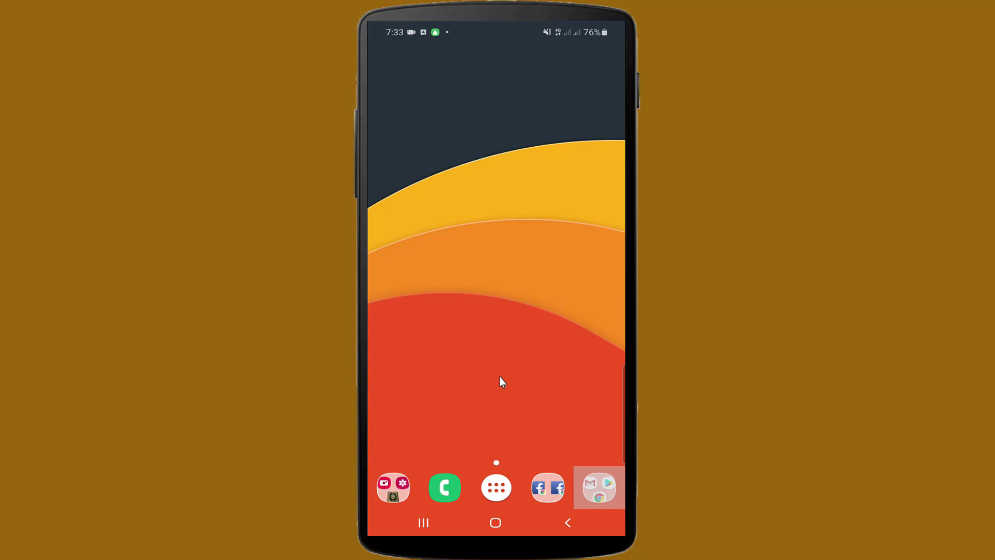
Launch Chrome, turn on Desktop site, and focus the address bar
left_click(596, 489)
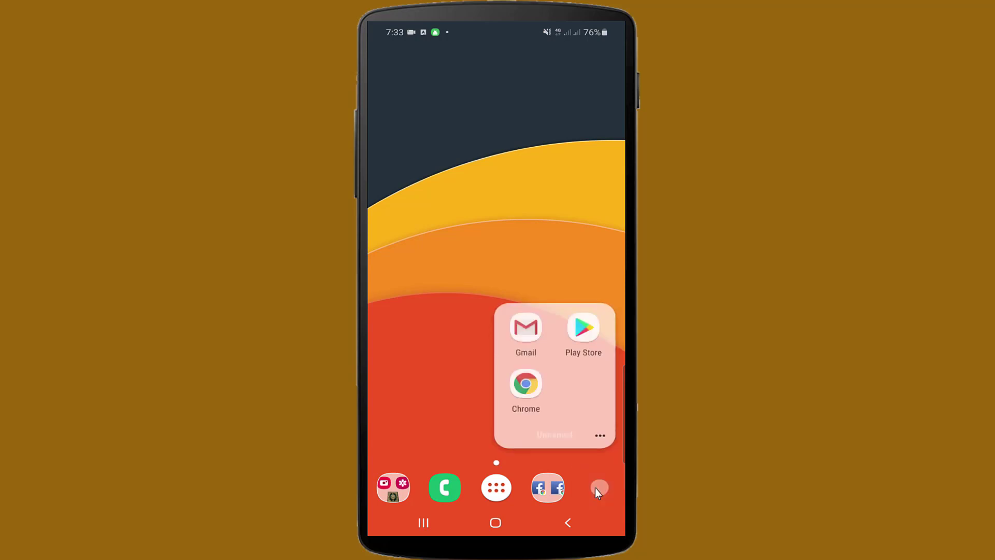
left_click(526, 384)
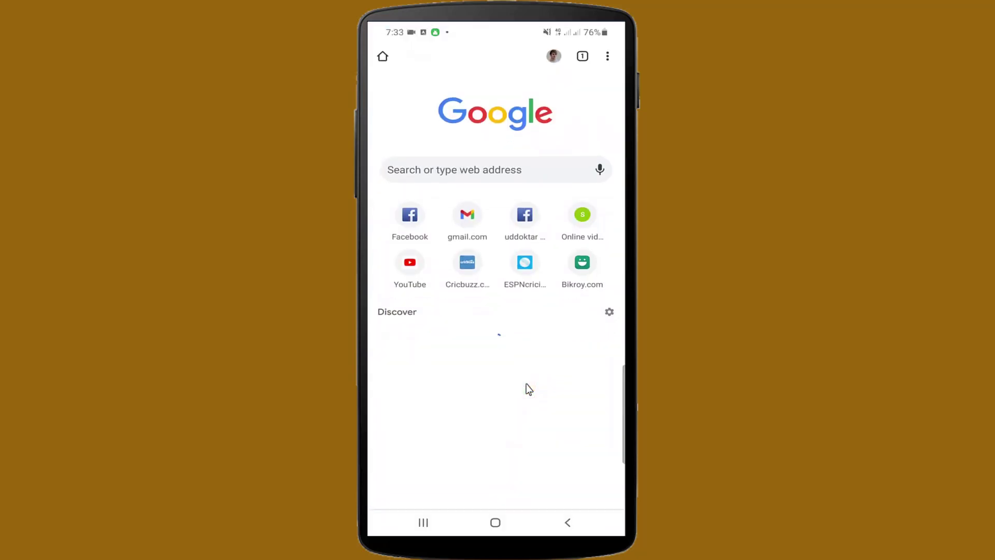
left_click(608, 58)
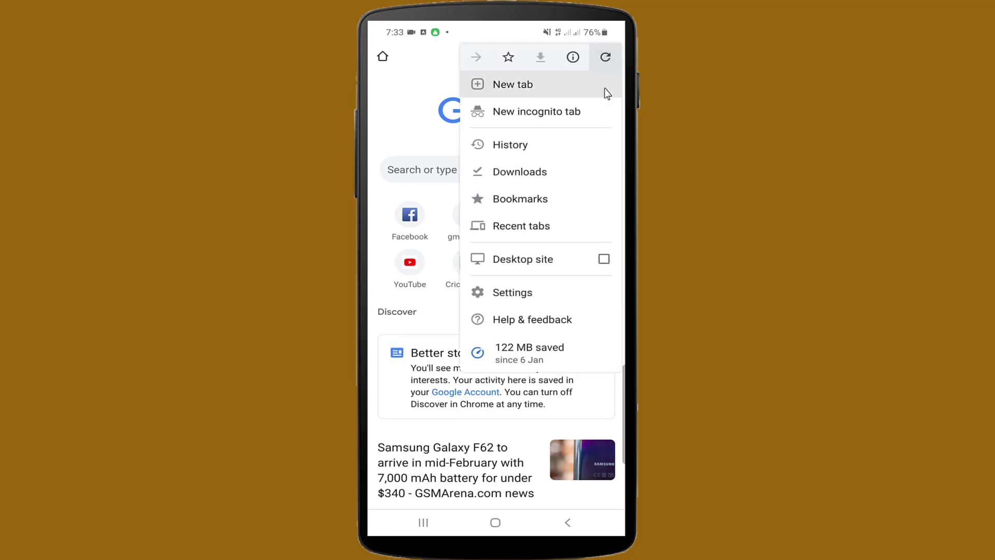
left_click(604, 259)
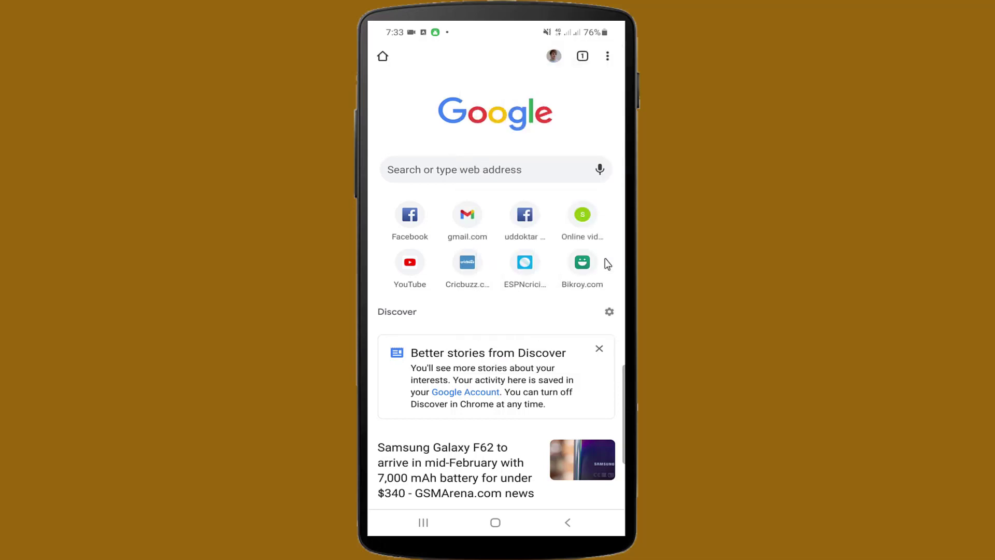
left_click(503, 171)
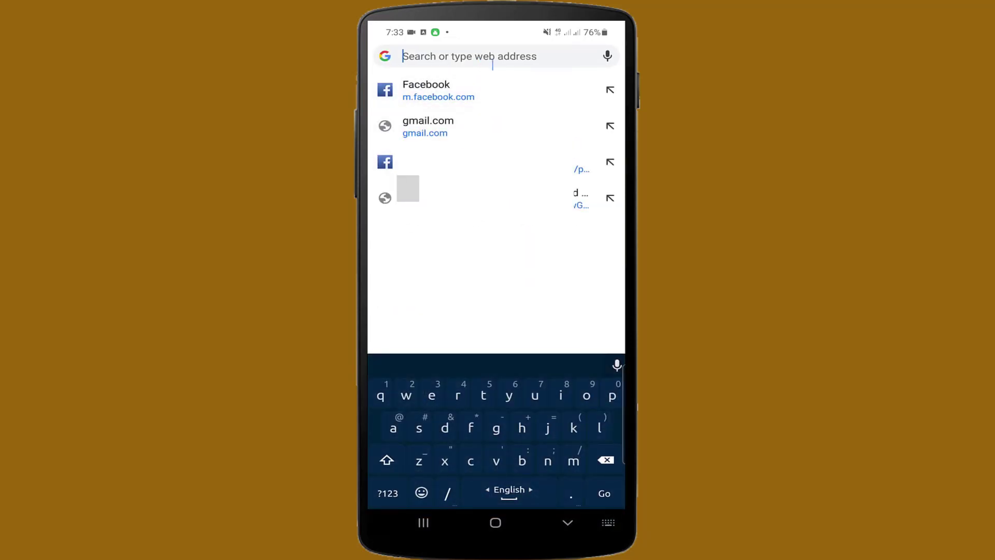
Search for 'gmail login mail' from the address bar
type("gm")
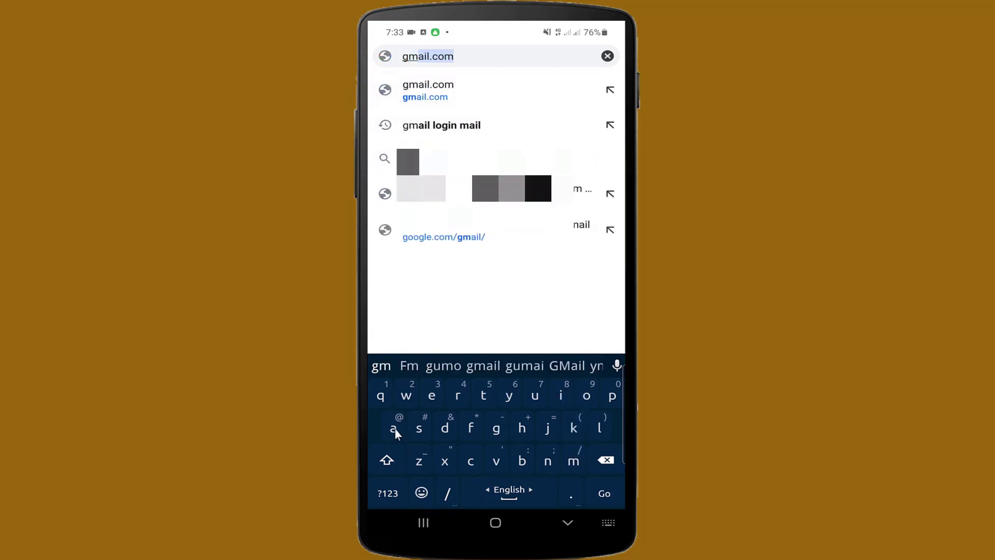
type("ail ")
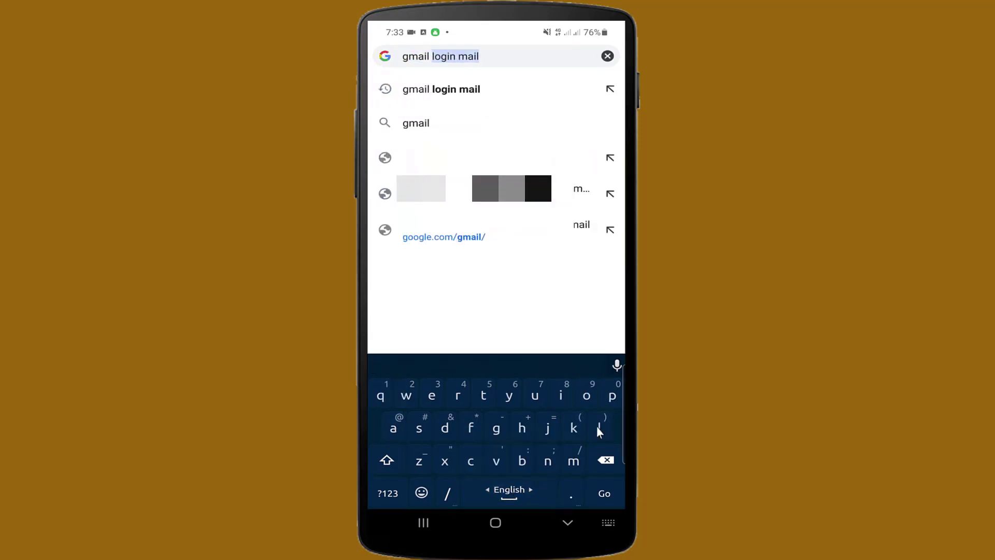
type("login")
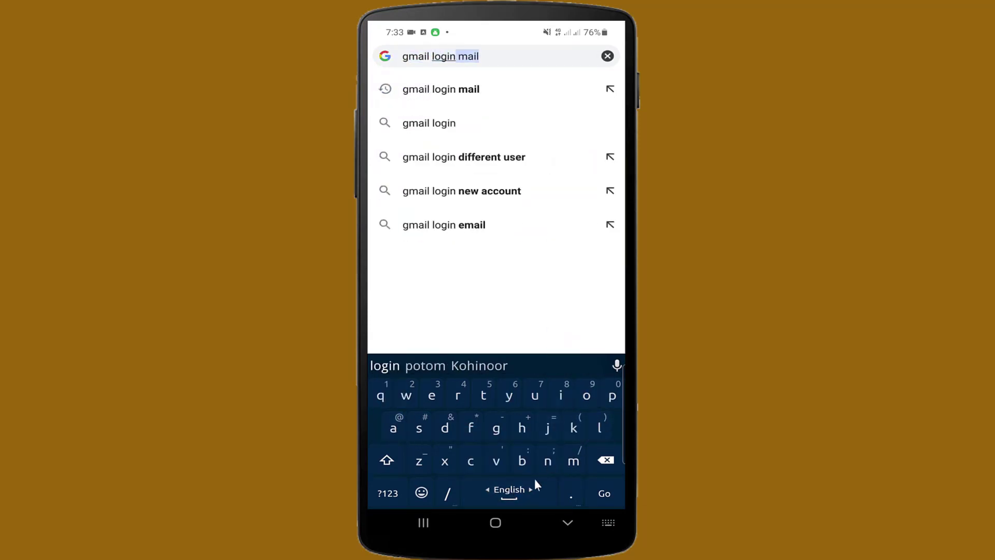
type(" mail")
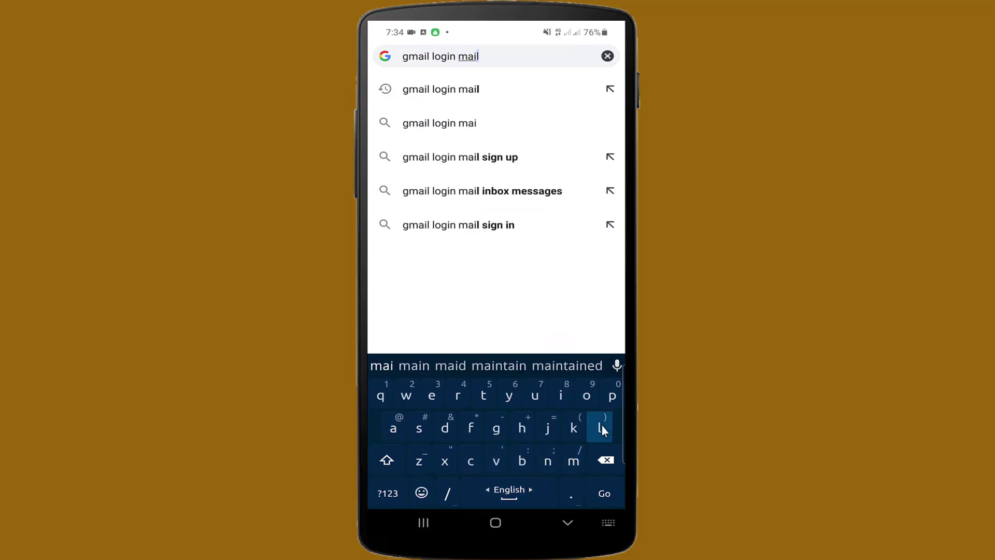
left_click(460, 92)
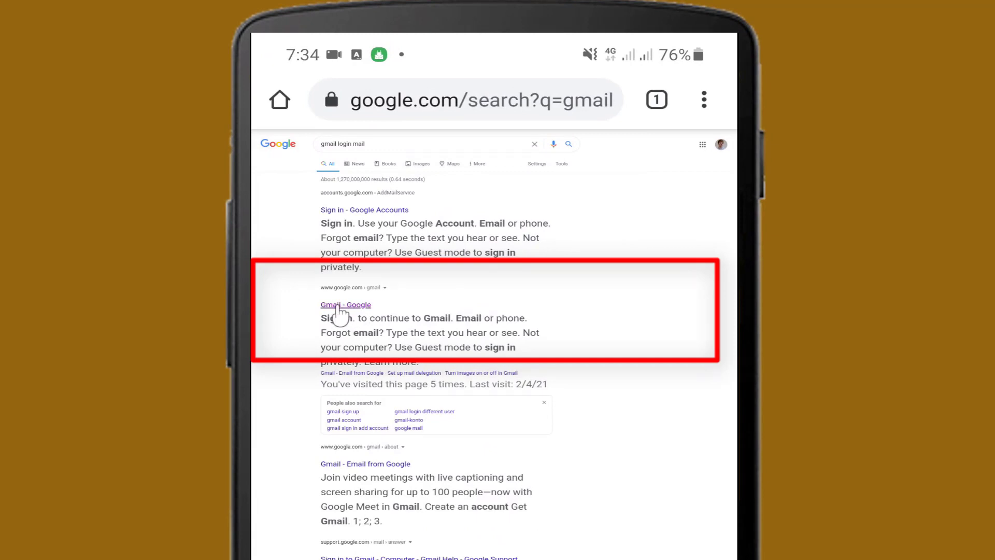
Open the 'Gmail - Google' result to load the desktop inbox at mail.google.com
left_click(338, 305)
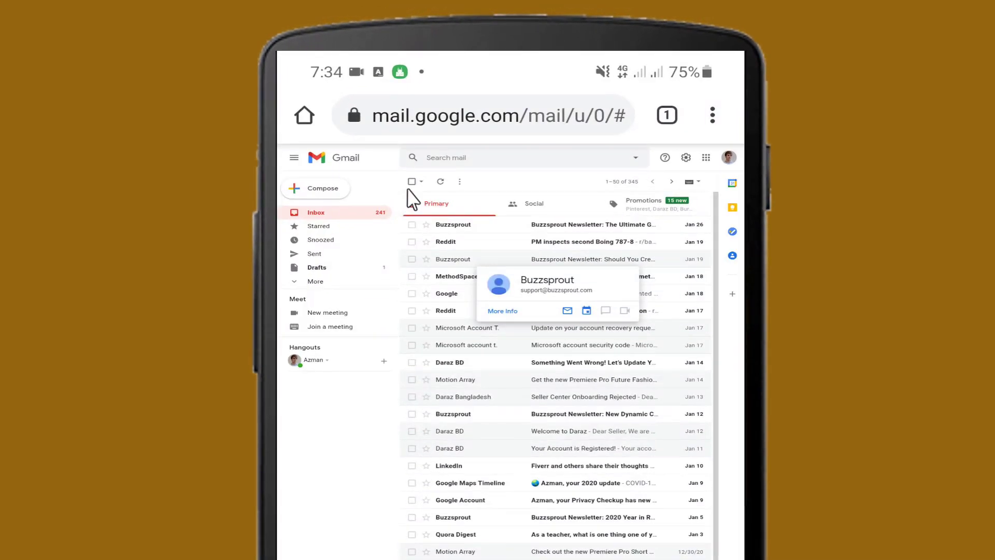
Tick select-all, then extend the selection to all 345 Primary conversations
left_click(412, 182)
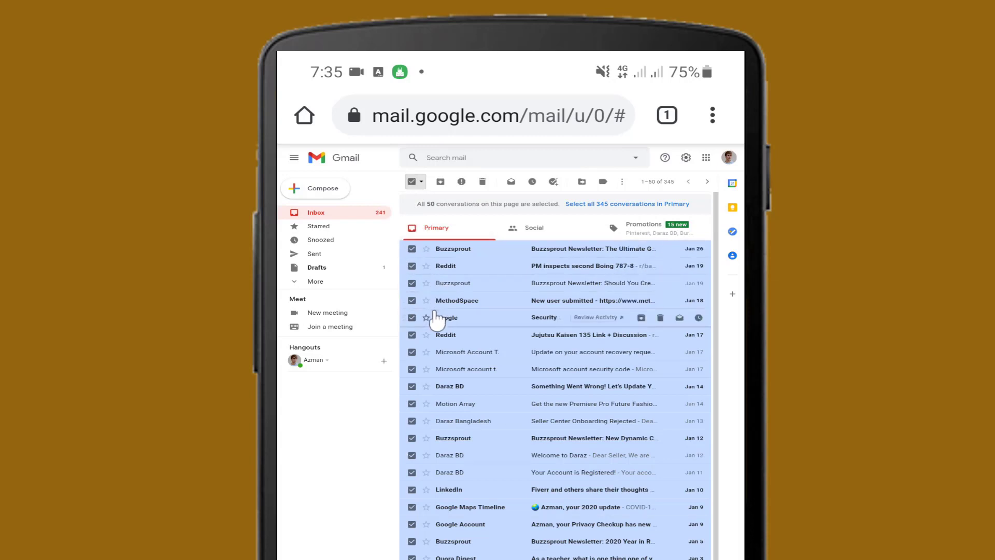
scroll(441, 288, "down", 4)
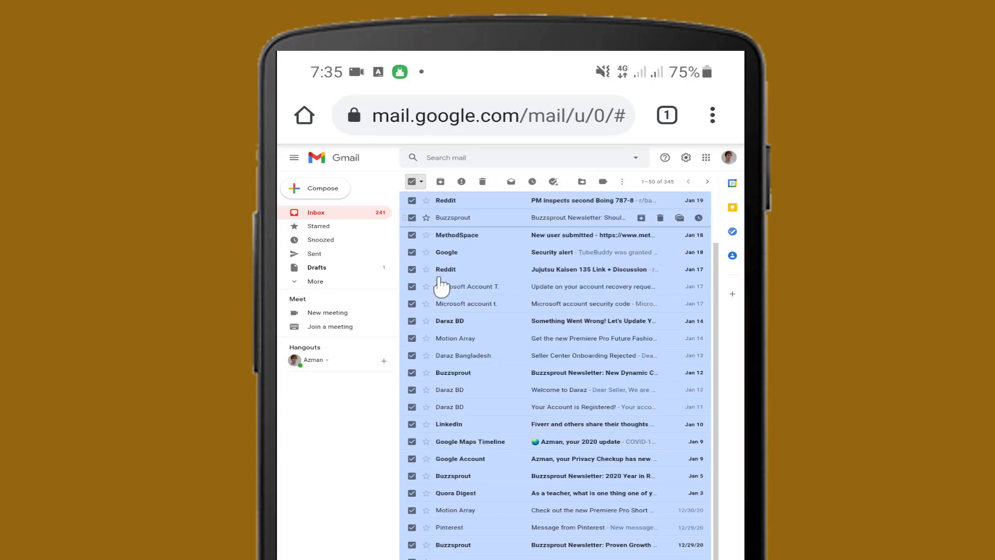
scroll(441, 289, "up", 4)
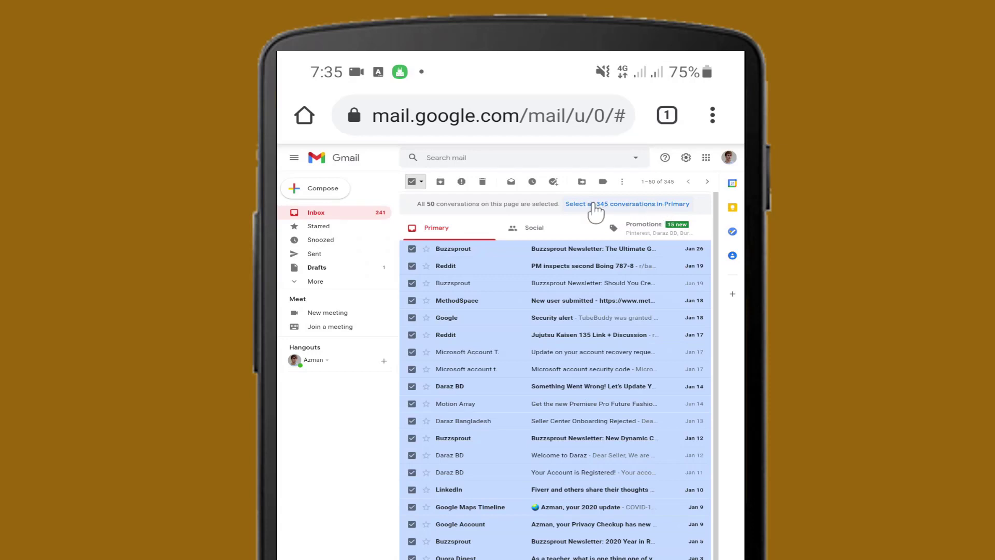
left_click(594, 205)
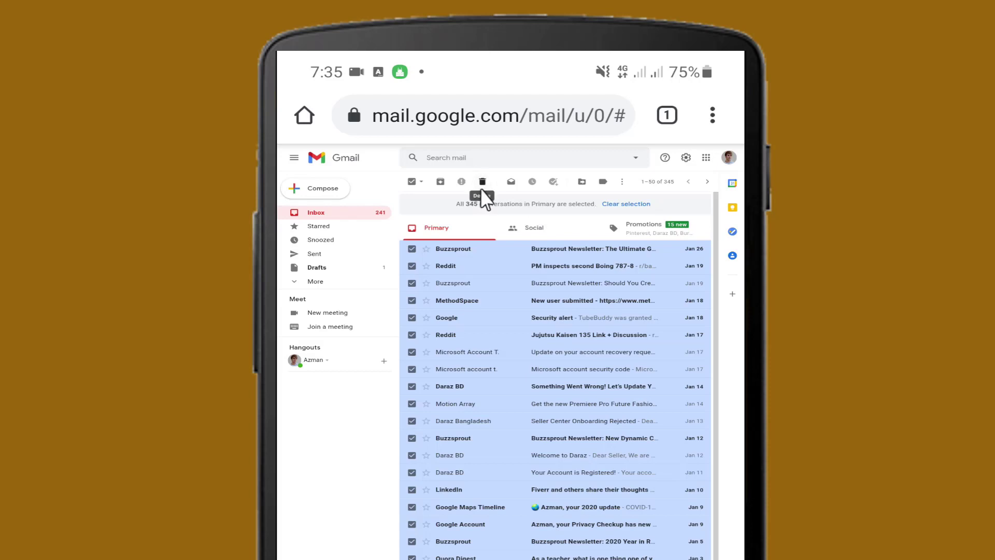
Delete the 345 selected conversations and confirm the bulk action
left_click(483, 183)
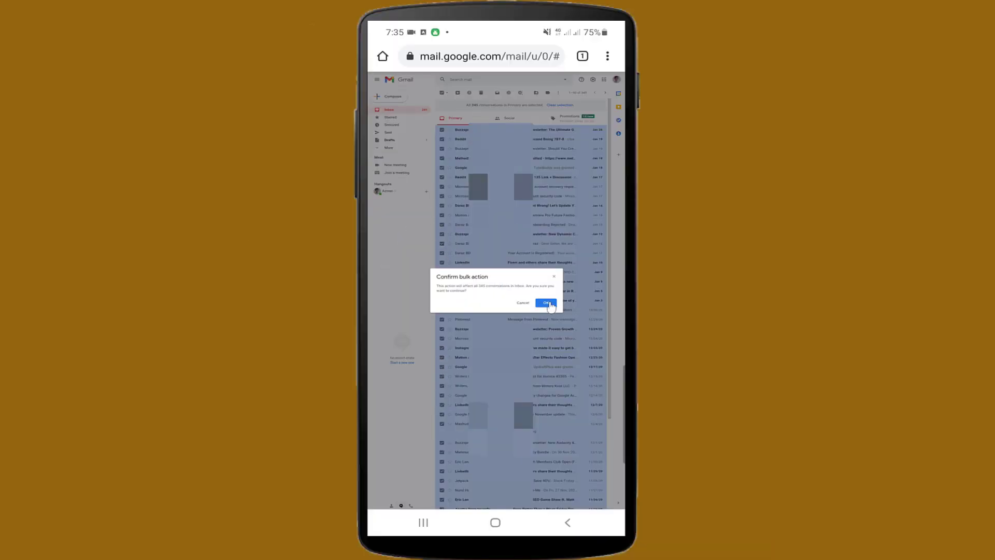
left_click(547, 303)
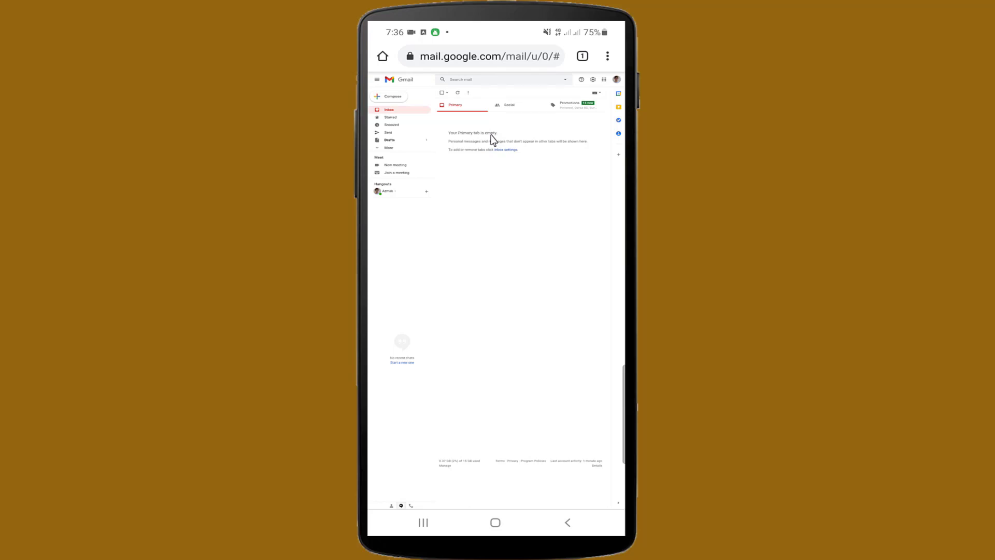
Expand More in the sidebar and open the Trash folder
left_click(388, 147)
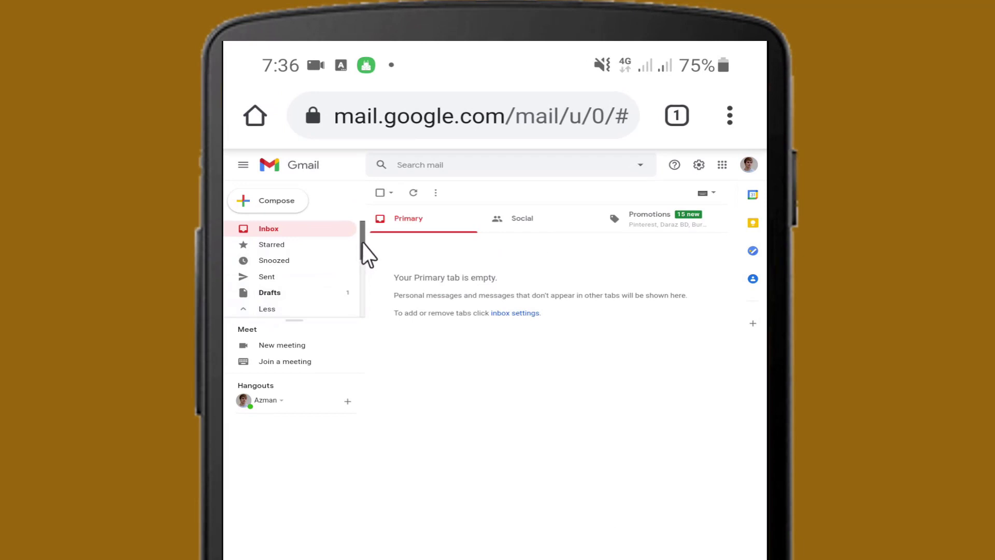
left_click_drag(363, 243, 356, 296)
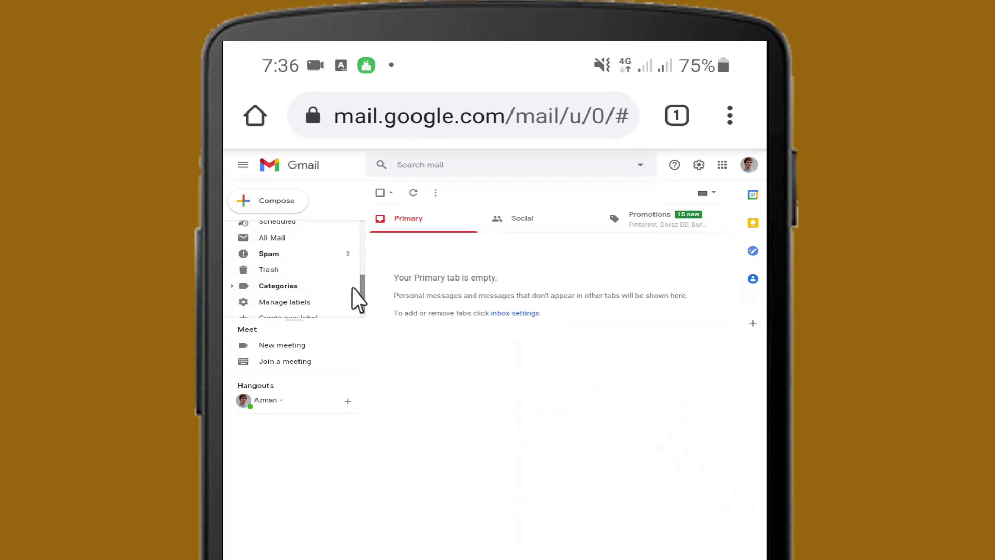
left_click(268, 272)
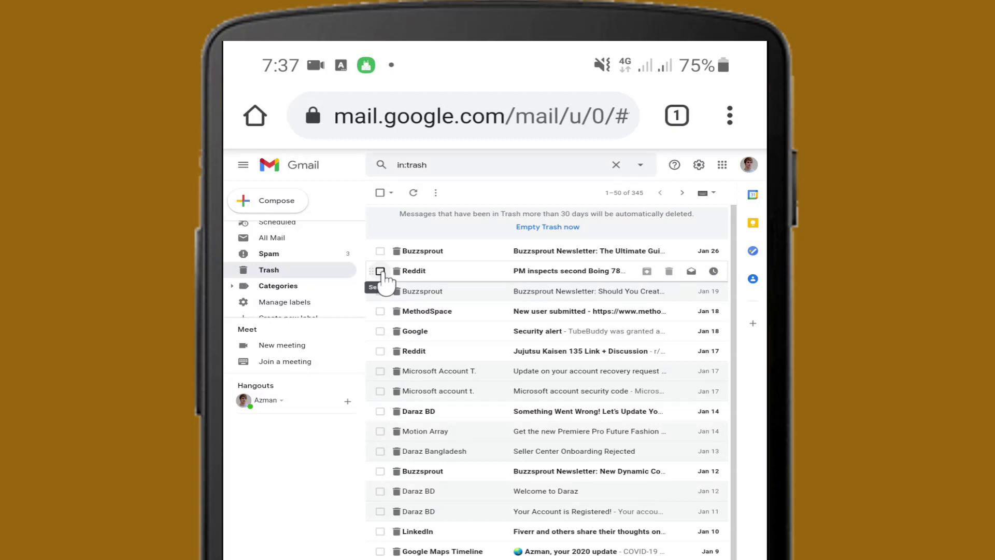
Move the Reddit conversation from Trash back to the Inbox
left_click(380, 272)
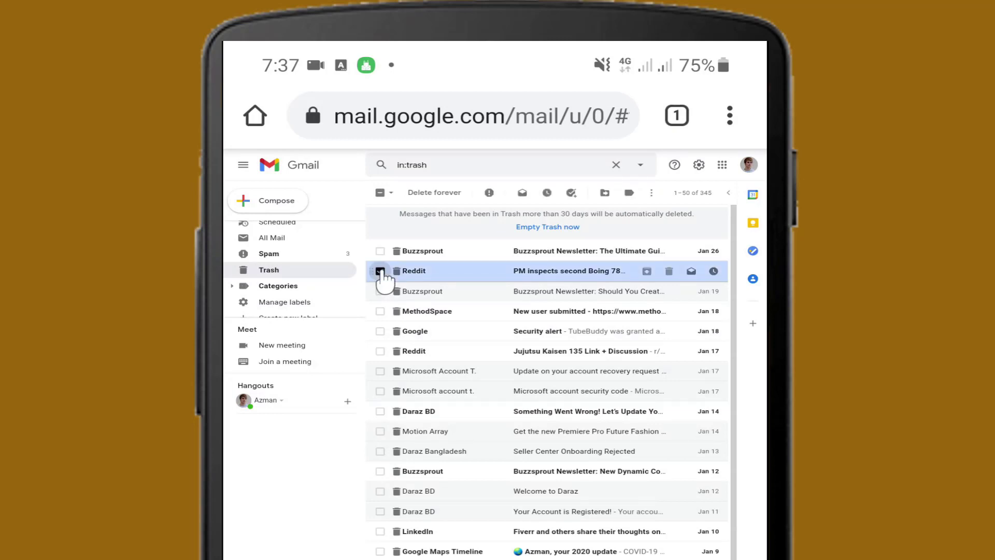
left_click(605, 193)
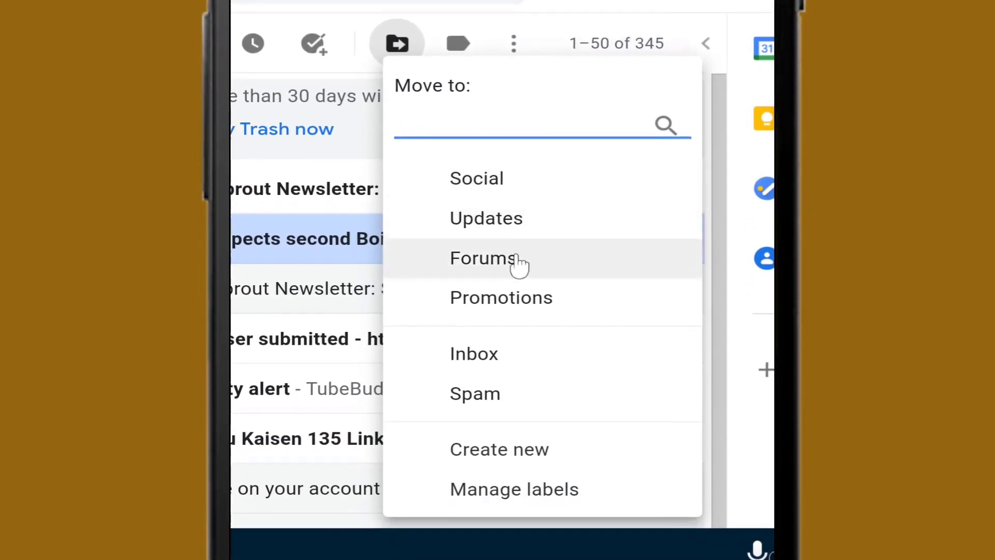
left_click(493, 336)
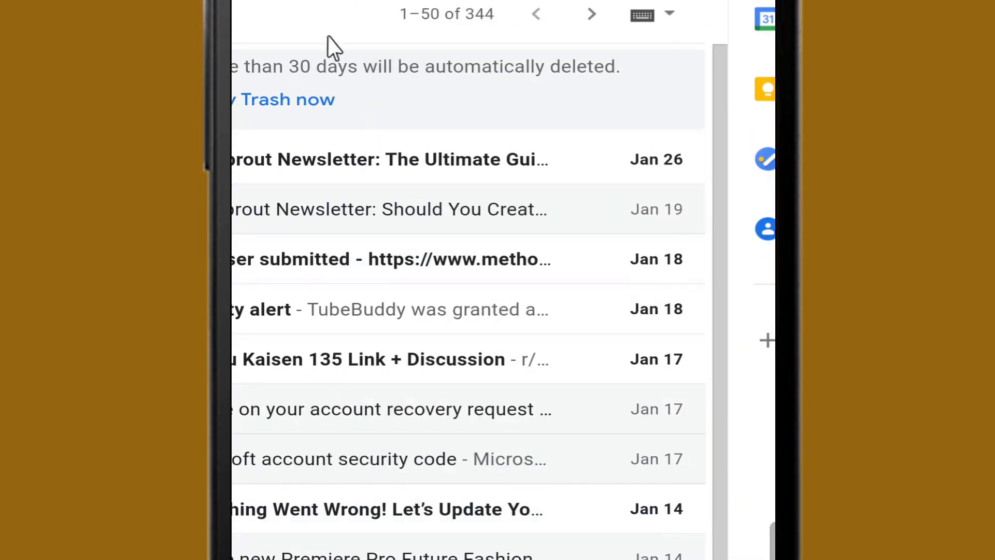
left_click(495, 31)
left_click(436, 62)
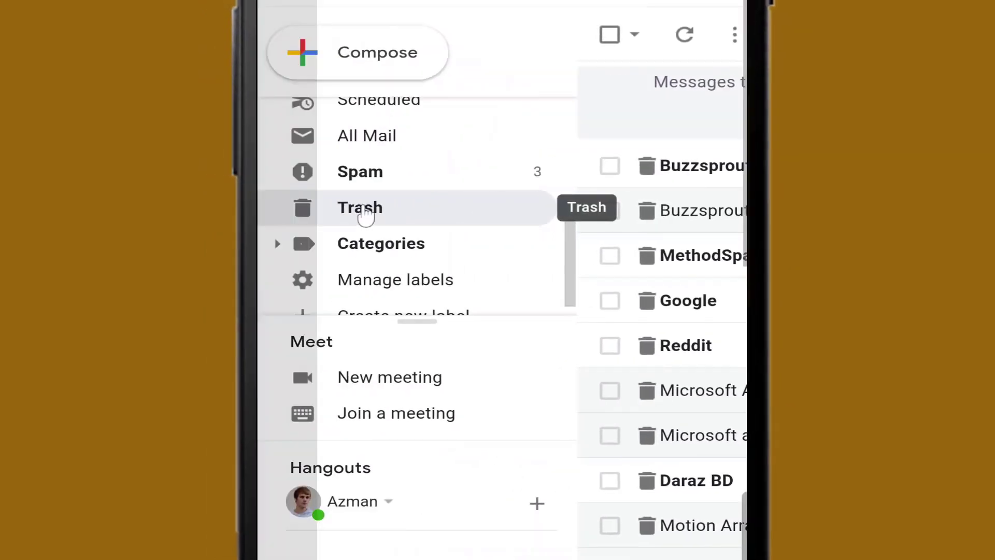
left_click_drag(559, 267, 550, 171)
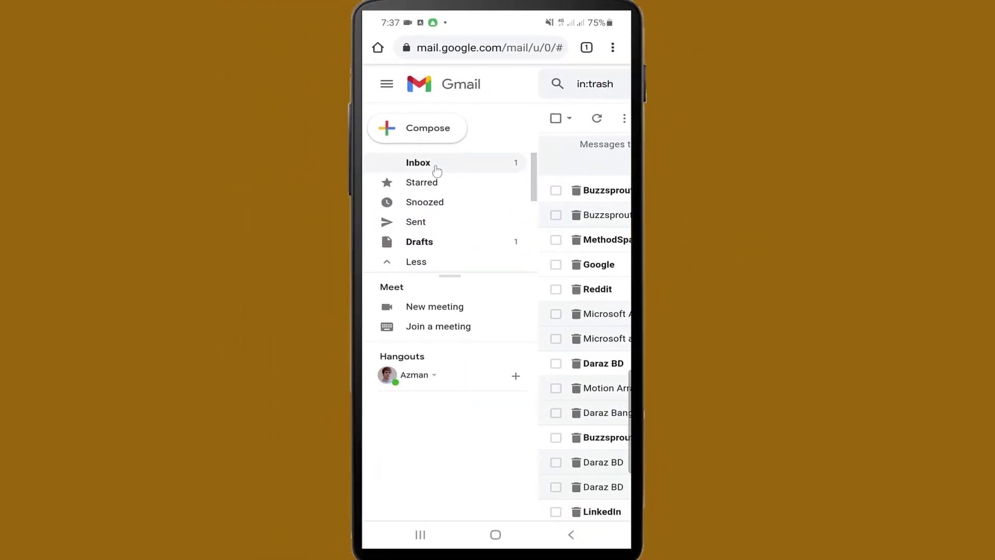
left_click(441, 153)
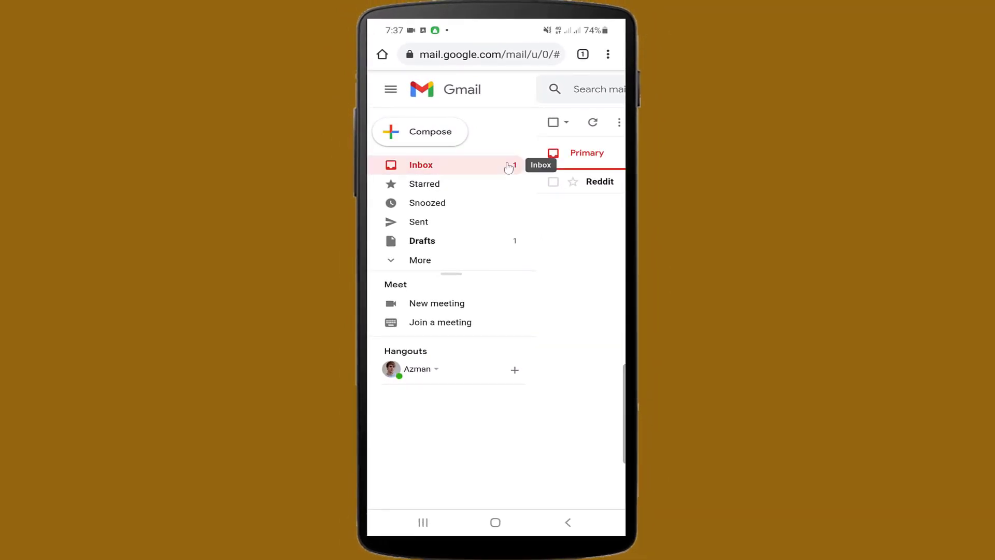
scroll(509, 166, "right", 1)
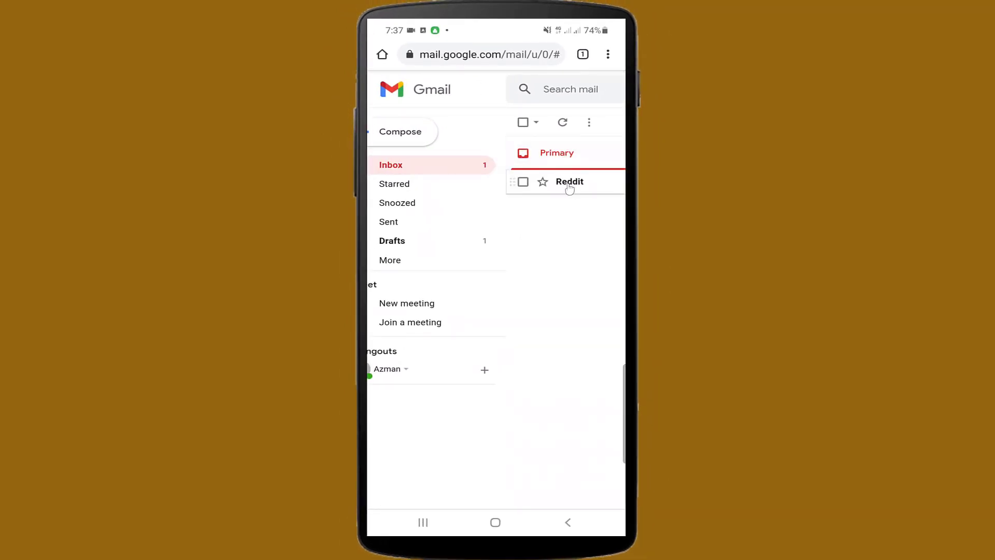
scroll(567, 187, "right", 8)
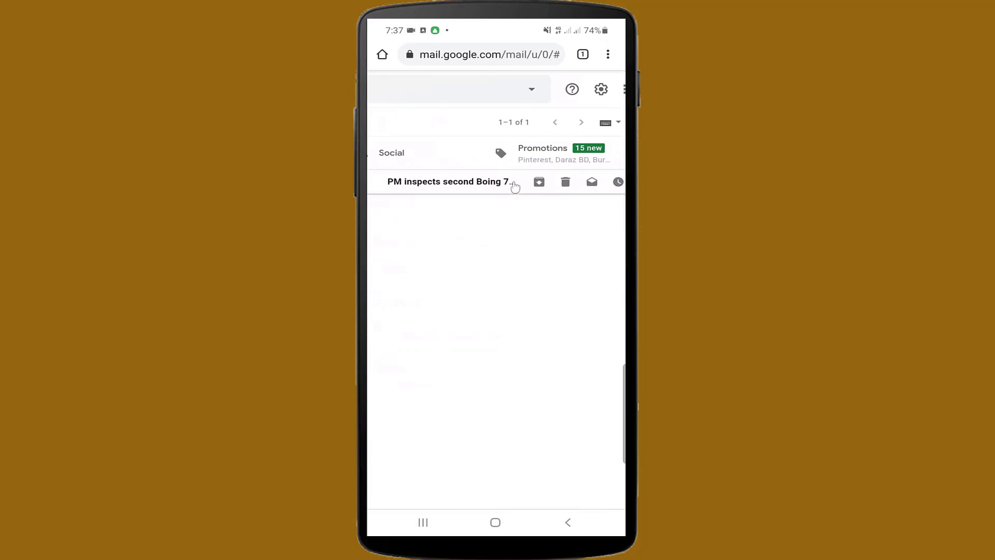
scroll(513, 189, "down", 5)
scroll(496, 259, "down", 3)
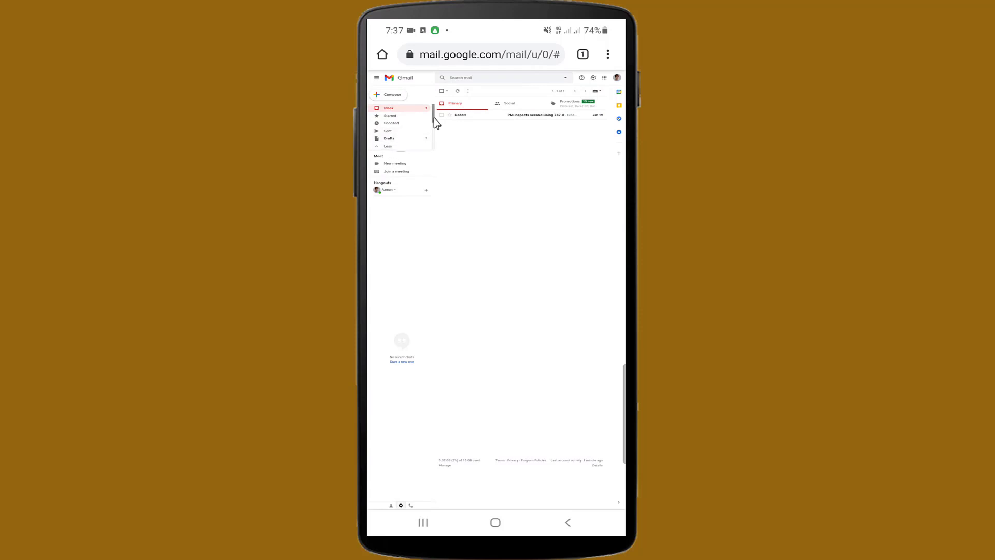
left_click_drag(435, 123, 435, 145)
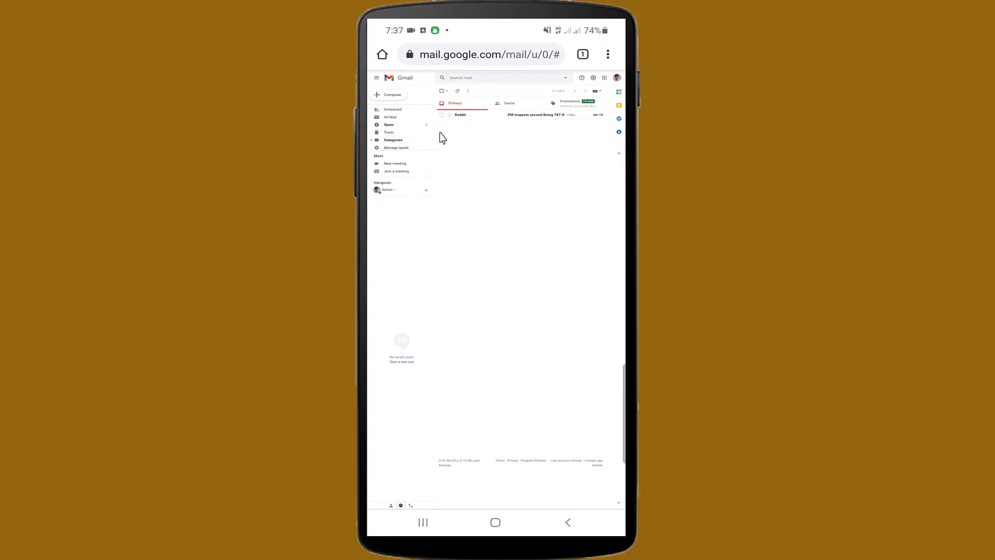
left_click(391, 134)
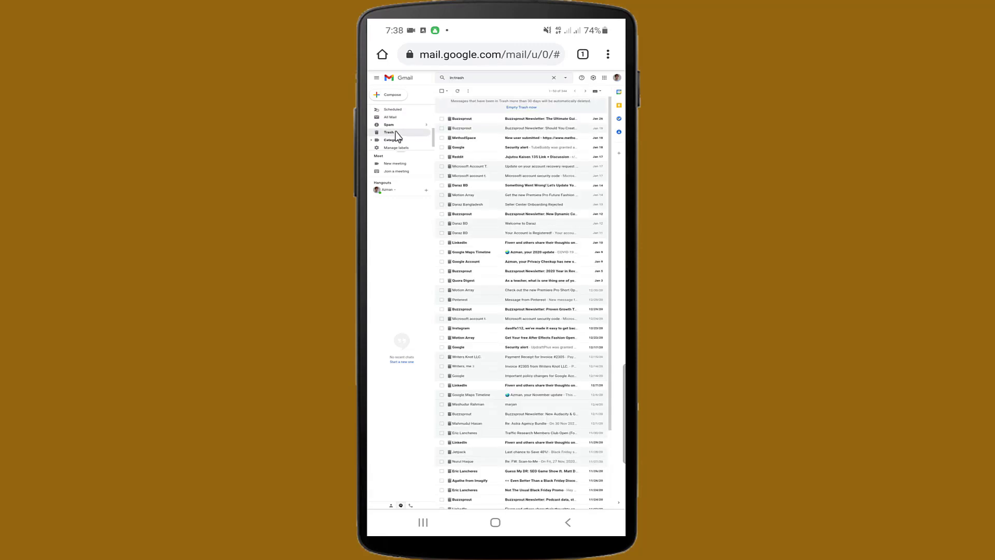
Tick select-all and extend the selection to all 344 Trash conversations
left_click(442, 91)
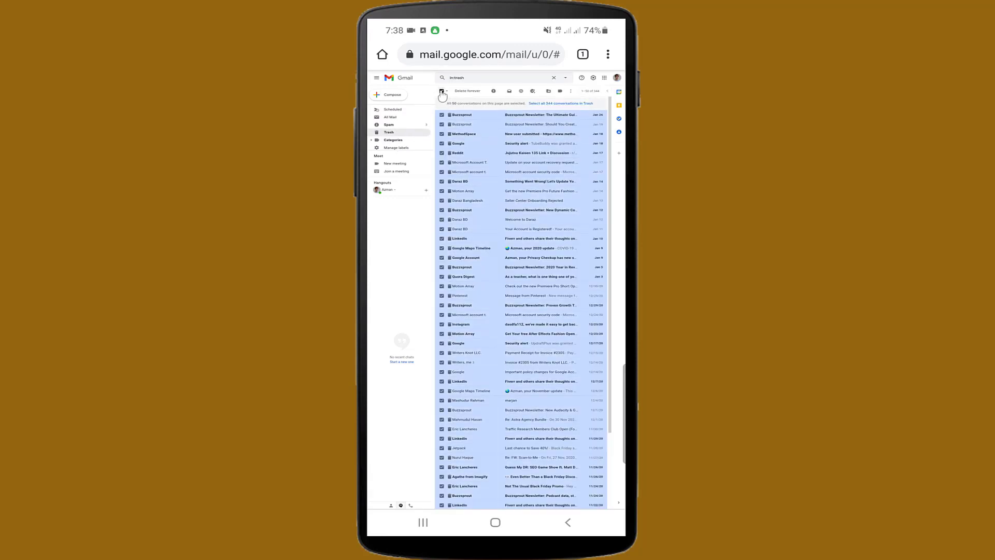
left_click(544, 104)
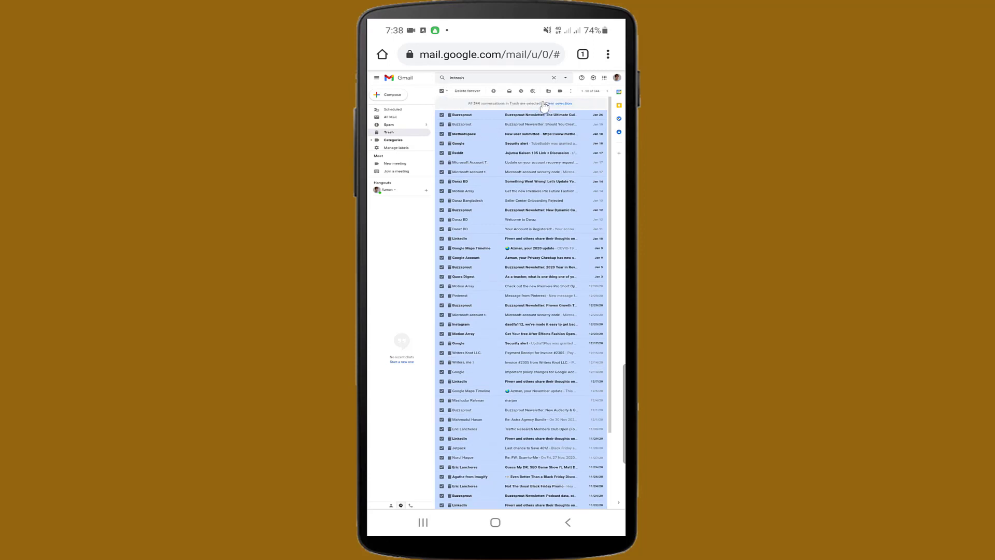